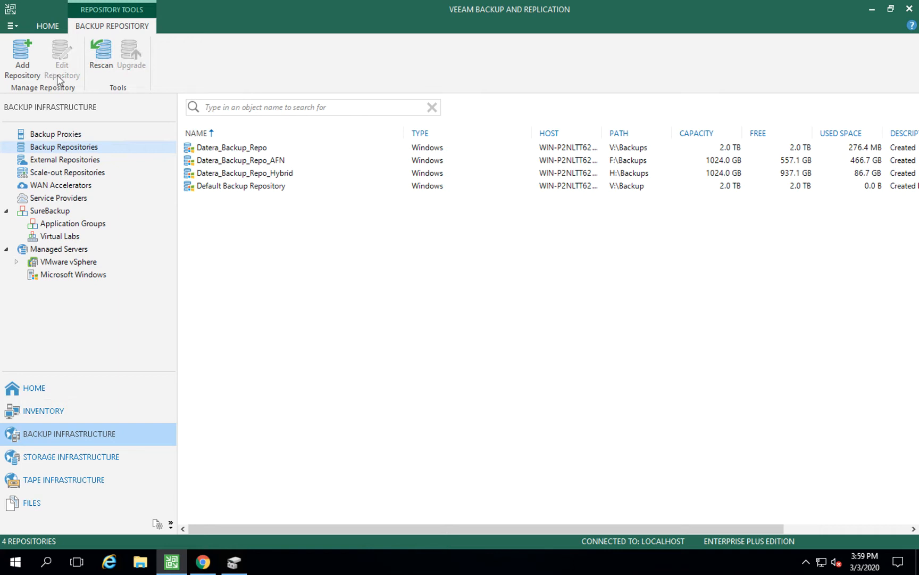
Step: Start a new direct attached Microsoft Windows backup repository named Datera_Veeam_AFN_Repository
click(24, 62)
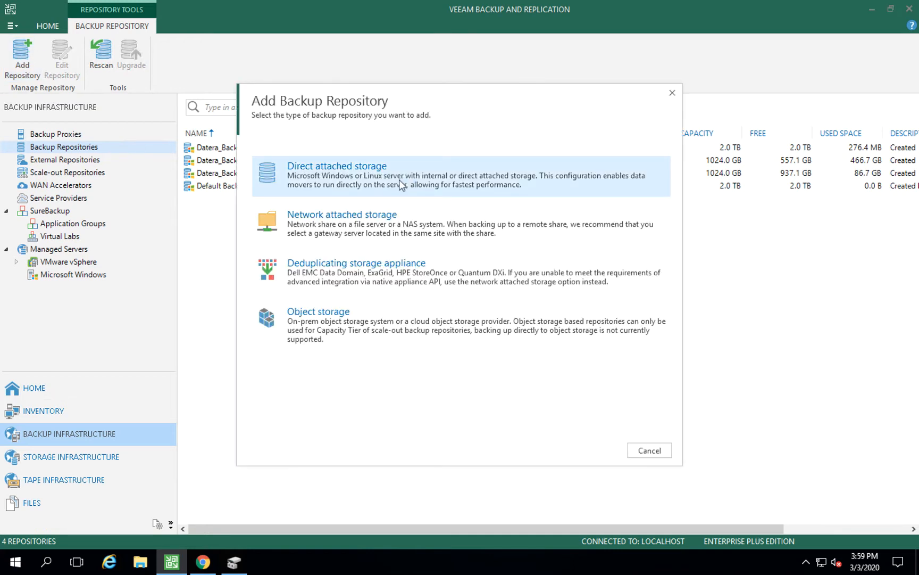
click(399, 180)
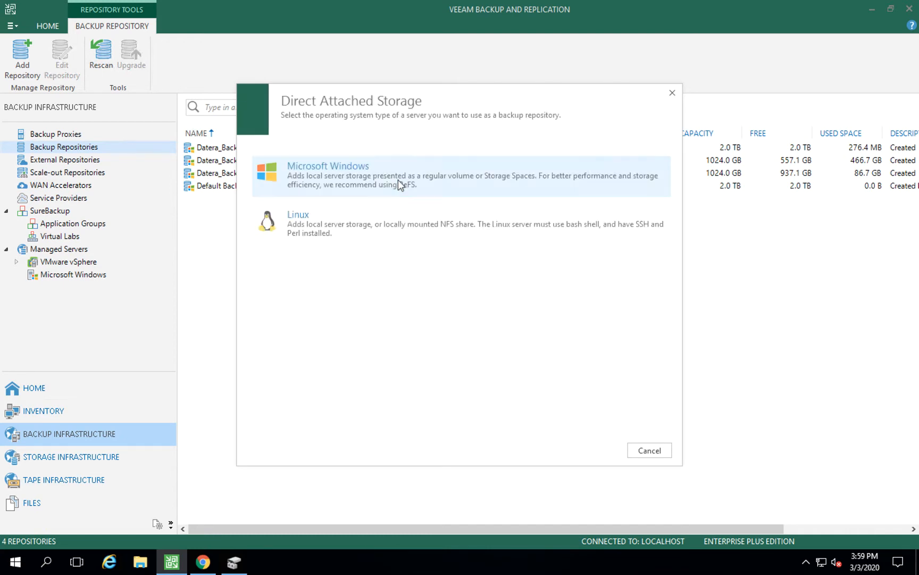
click(398, 182)
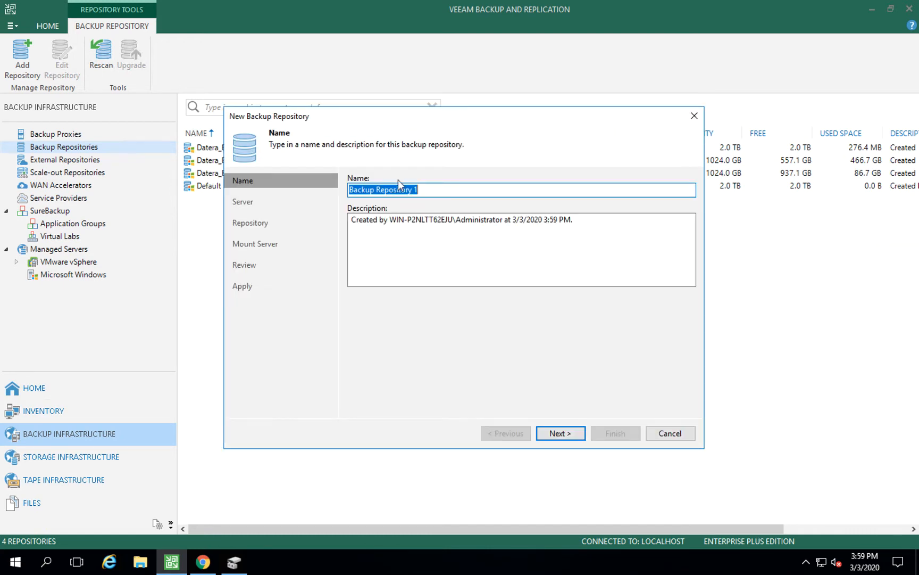
text(Datera_Veeam_AFN_Reposi)
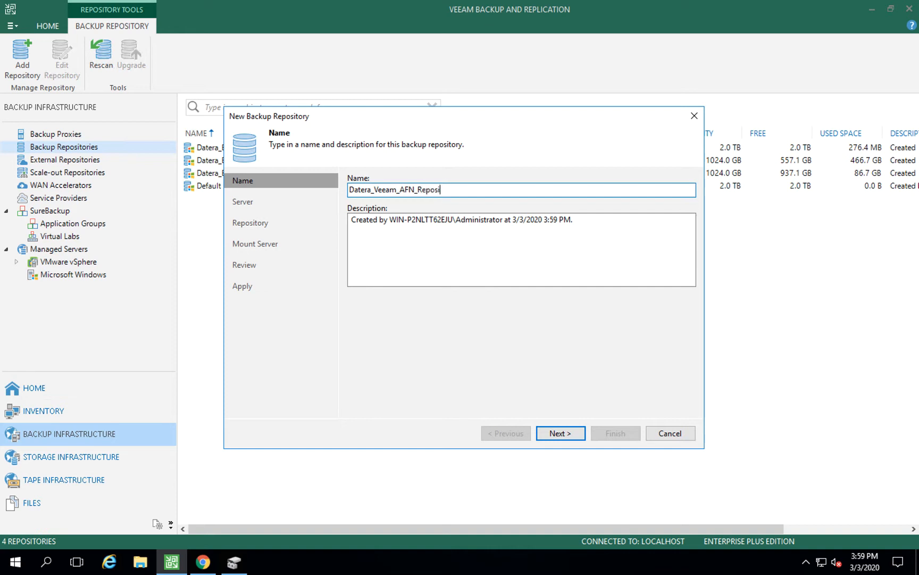
text(tory)
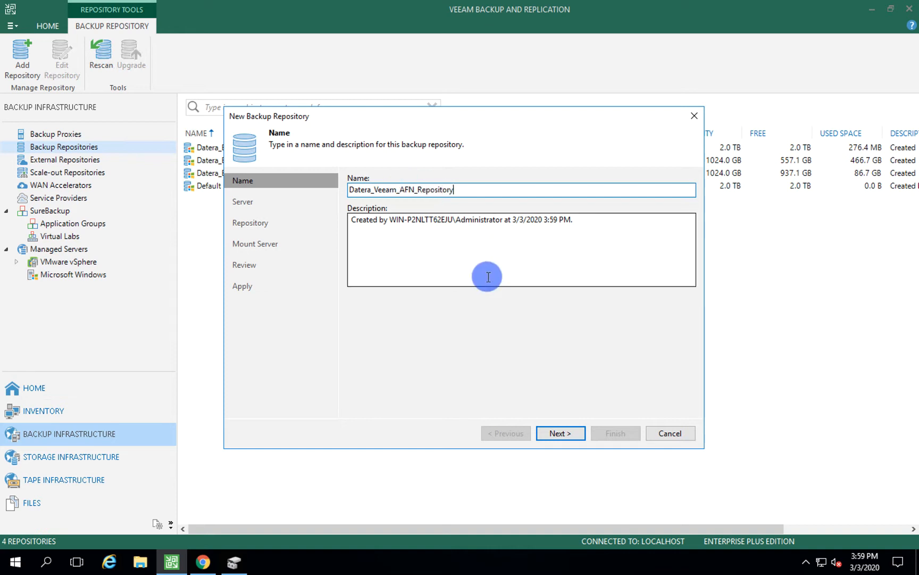
click(569, 435)
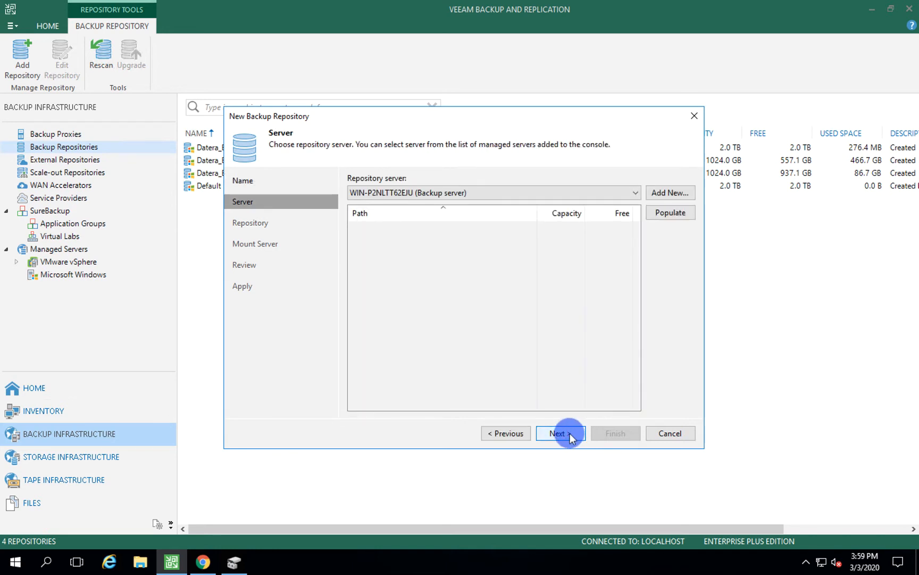
Step: List the backup server's volumes and choose B:\ for the repository, checking that drive in Disk Management
click(671, 215)
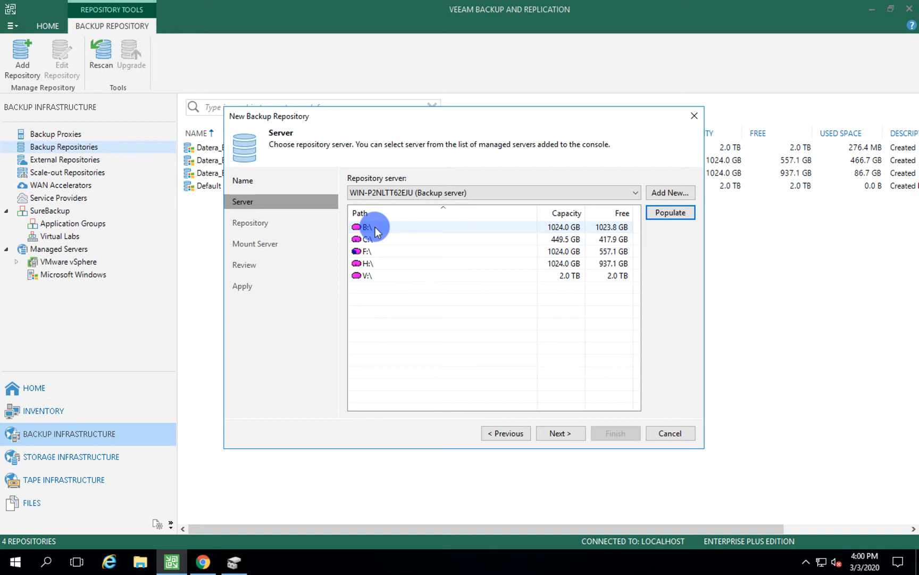
click(233, 563)
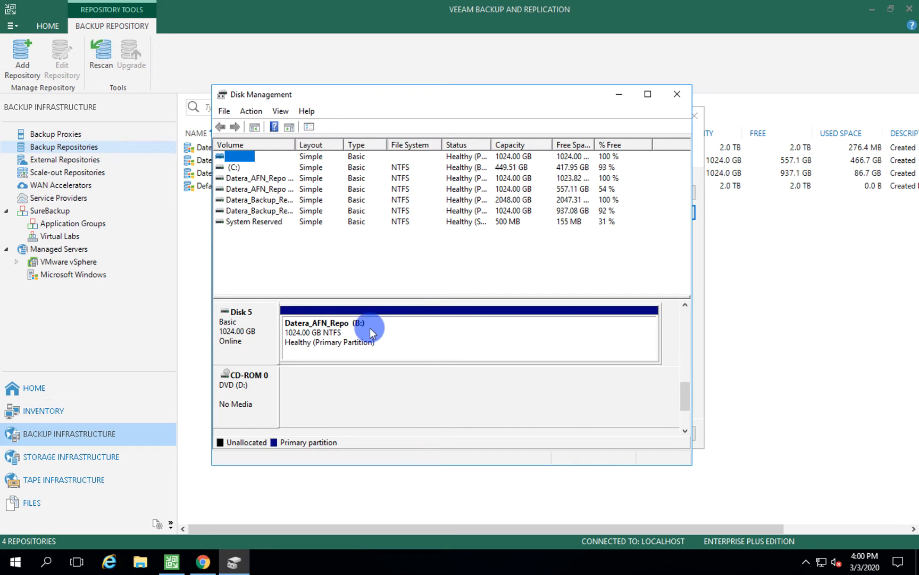
click(619, 95)
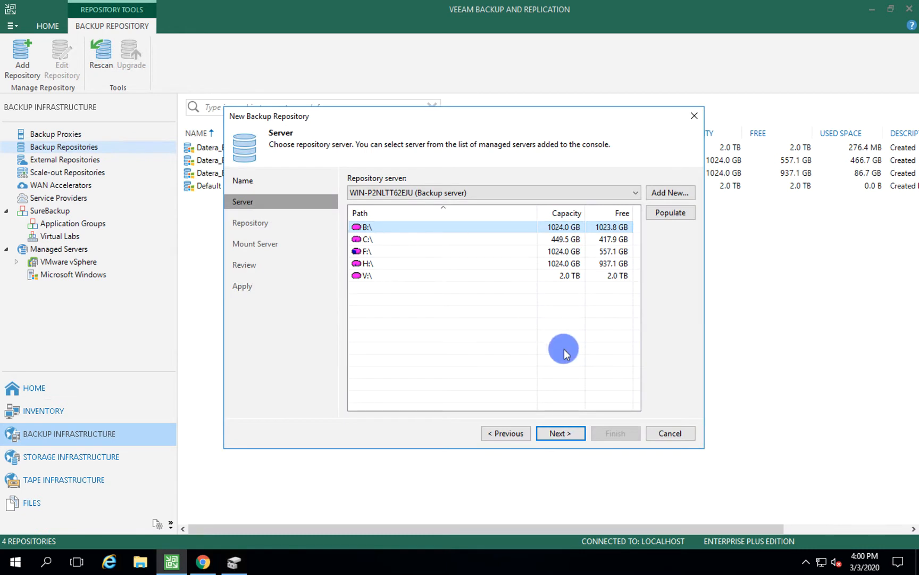
click(555, 434)
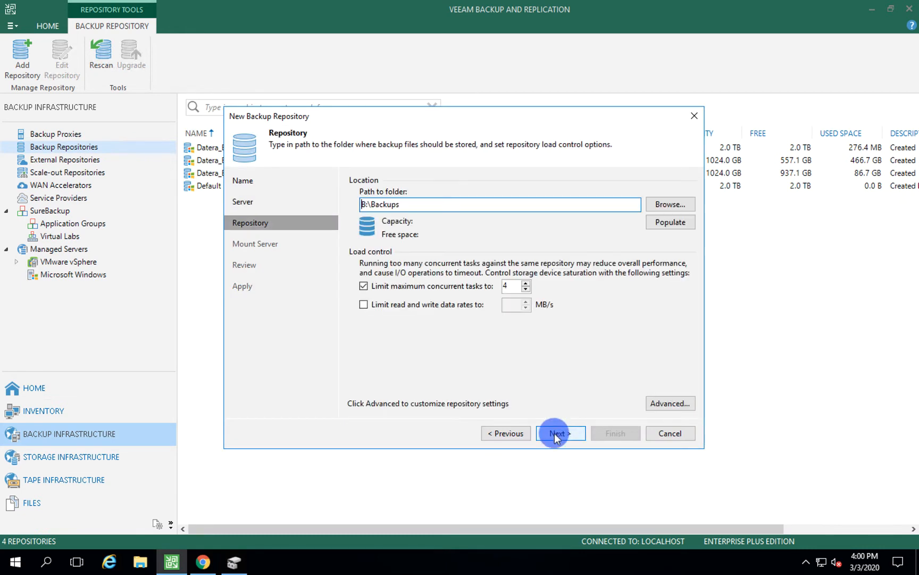
Step: Populate the capacity details for the B:\Backups folder and limit the maximum concurrent tasks to 8
click(680, 223)
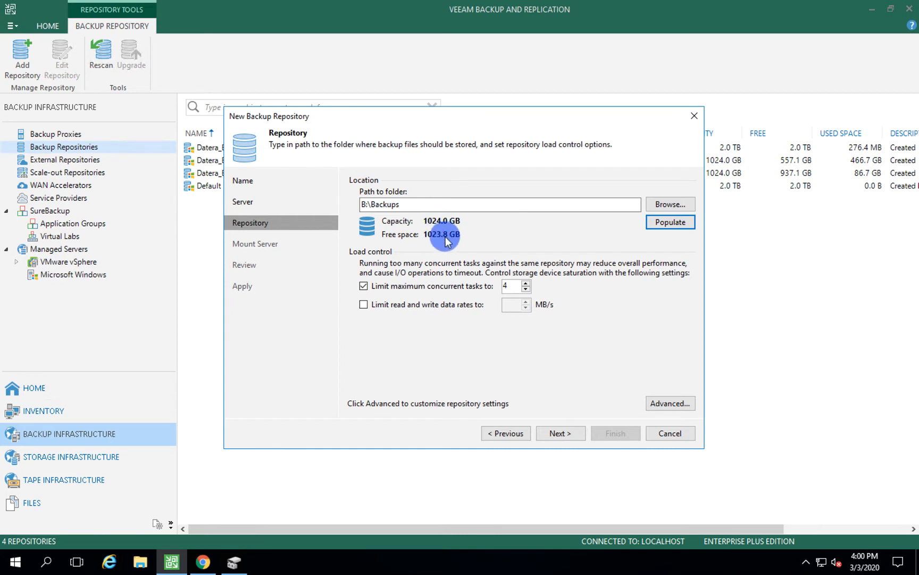
click(525, 284)
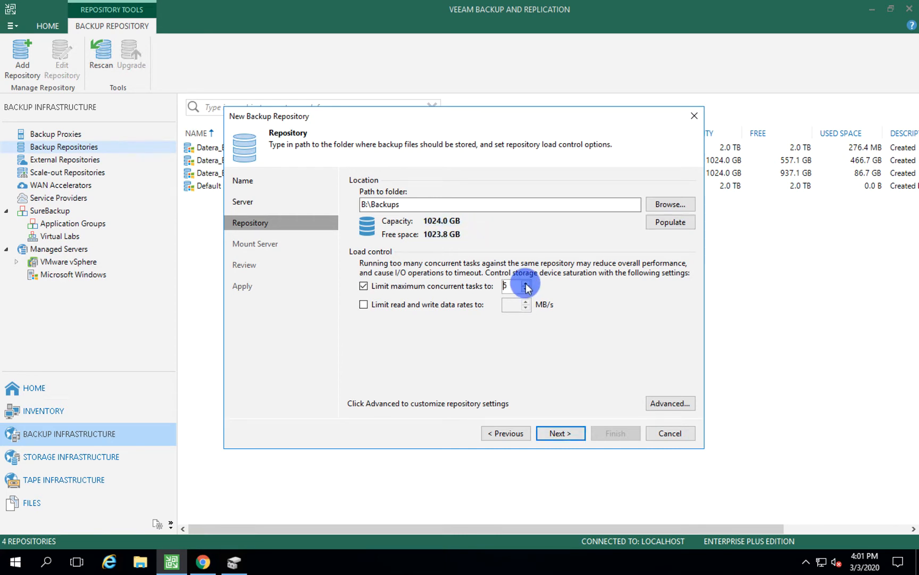
click(525, 284)
click(525, 283)
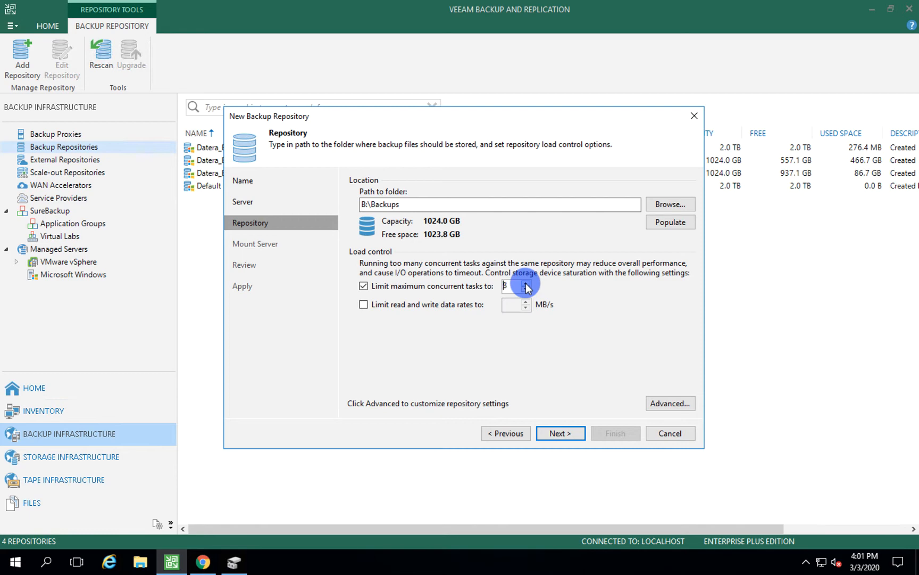
Step: Enable decompressing backup data blocks before storing and per-VM backup files, and proceed with the volume despite its lack of fast cloning
click(672, 405)
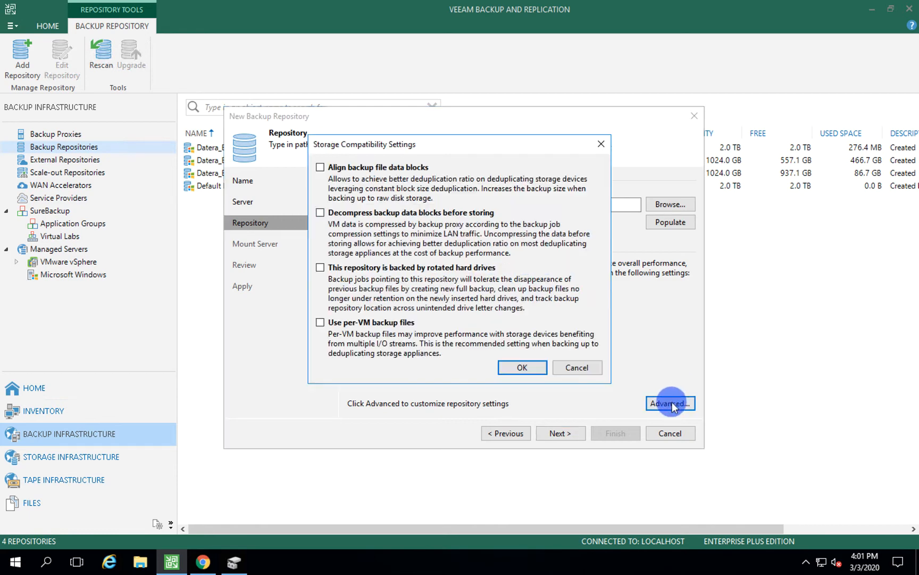
click(456, 217)
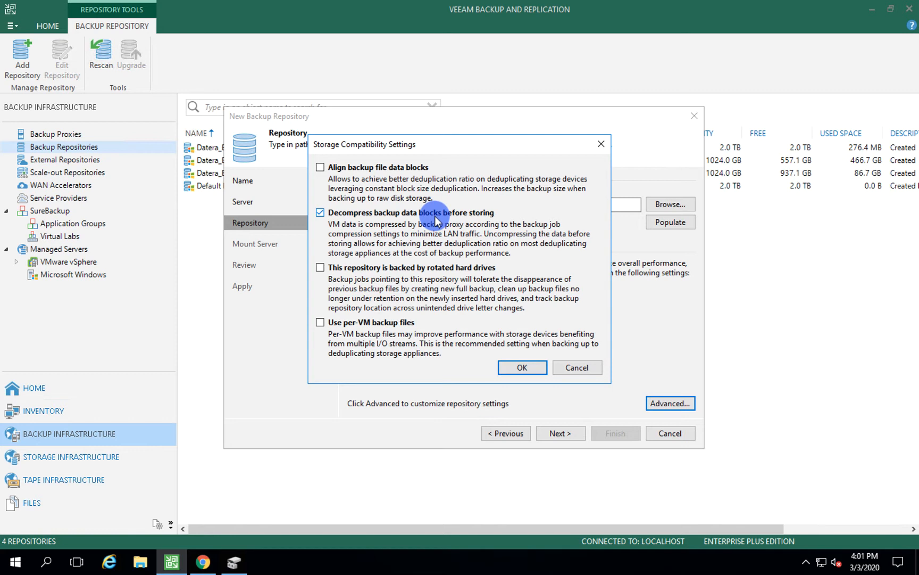
click(394, 324)
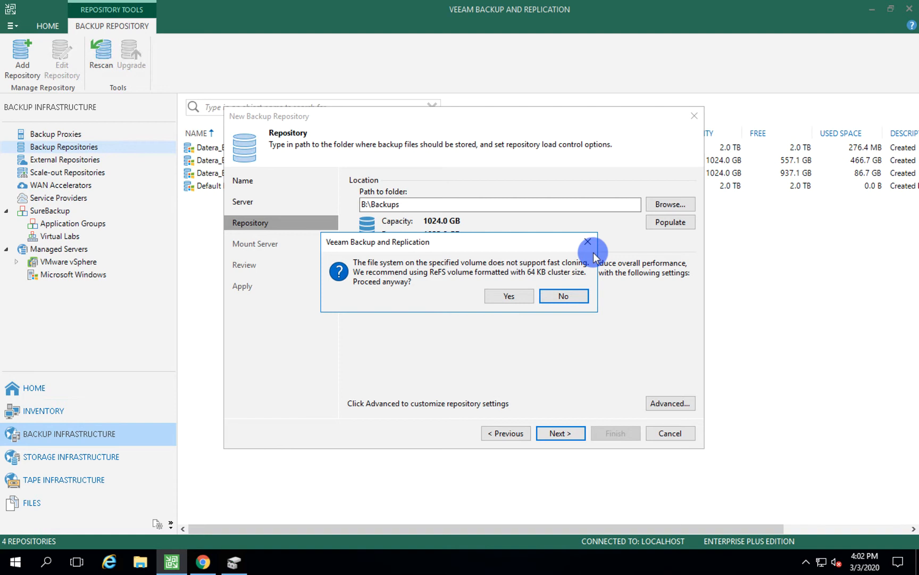
click(503, 296)
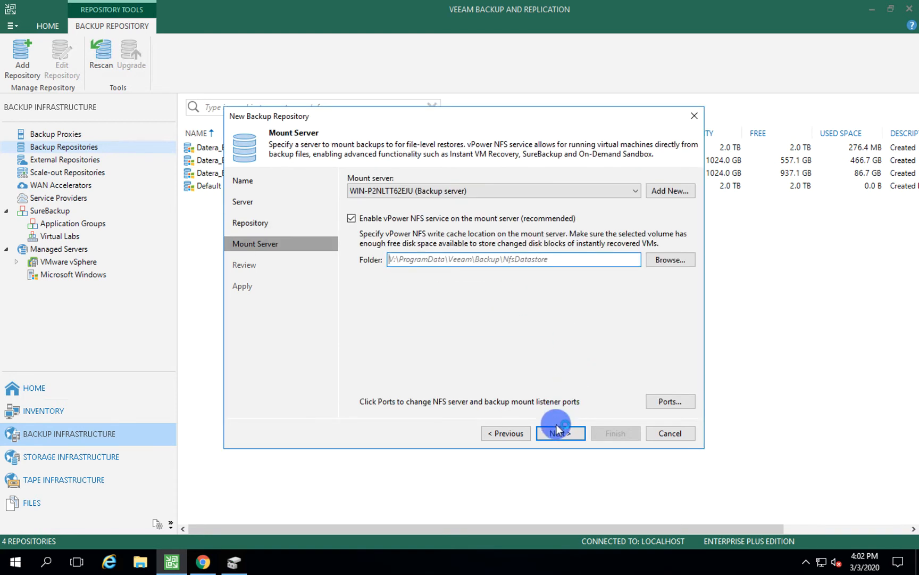
Step: Keep the default mount server settings, apply the repository configuration and finish the wizard
click(558, 435)
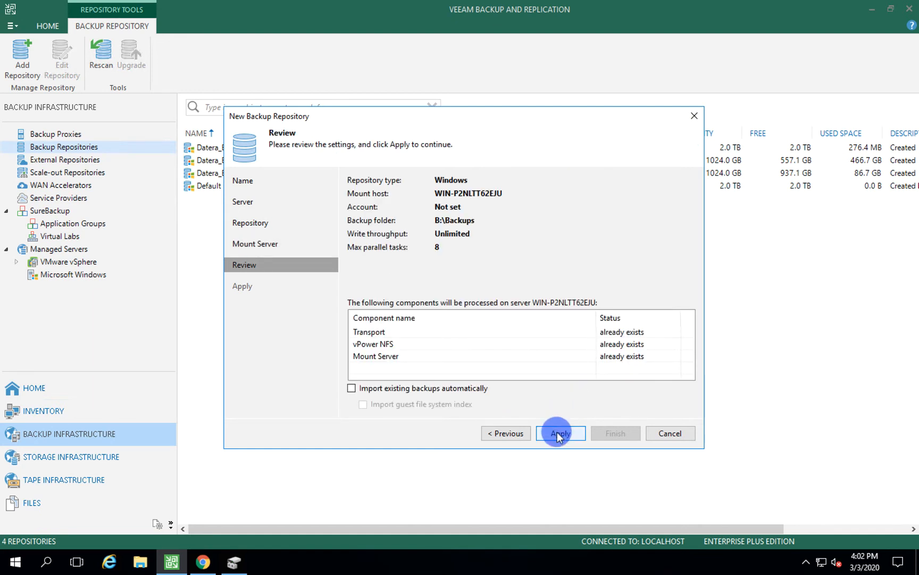
click(557, 433)
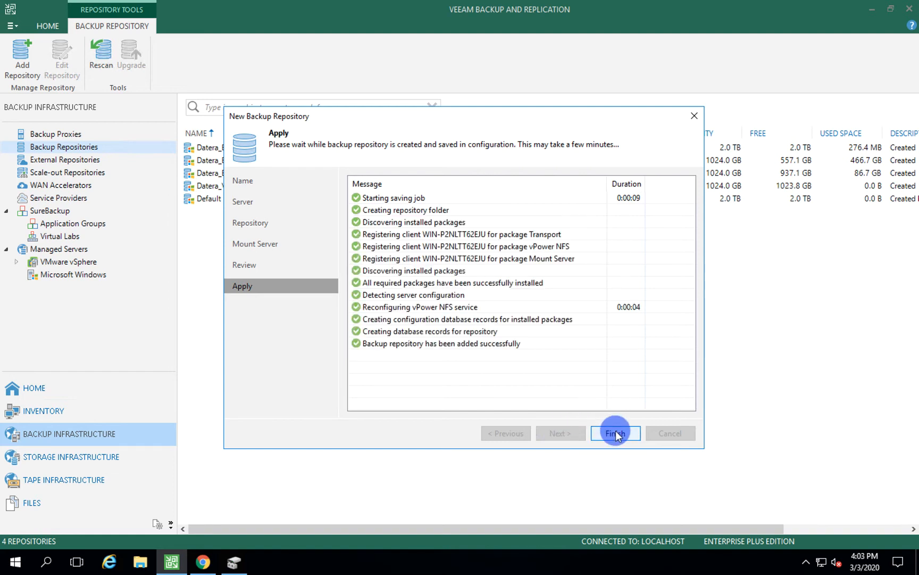
click(616, 434)
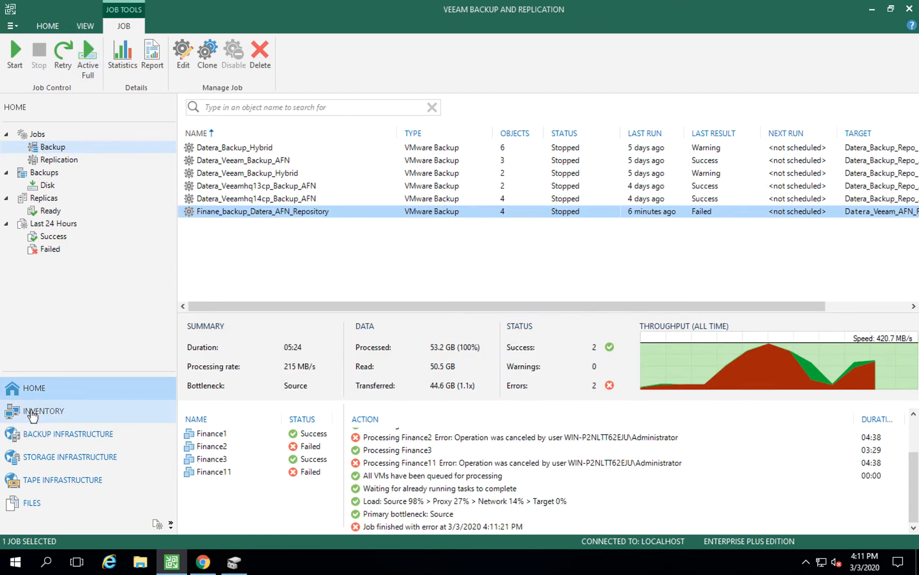
Step: Start a new virtual machine backup job named Finance_clones_backup_Datera_AFN_Repository
click(60, 152)
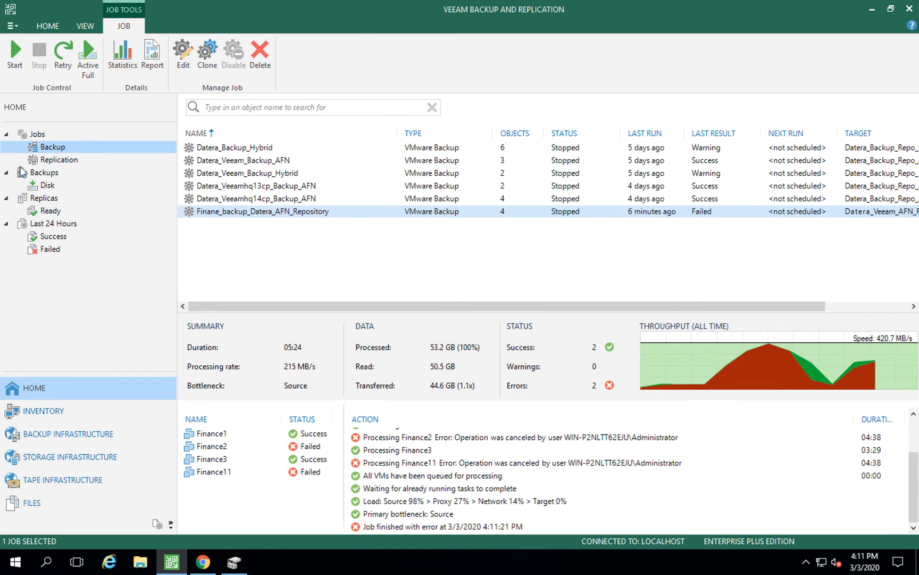
click(57, 159)
click(58, 150)
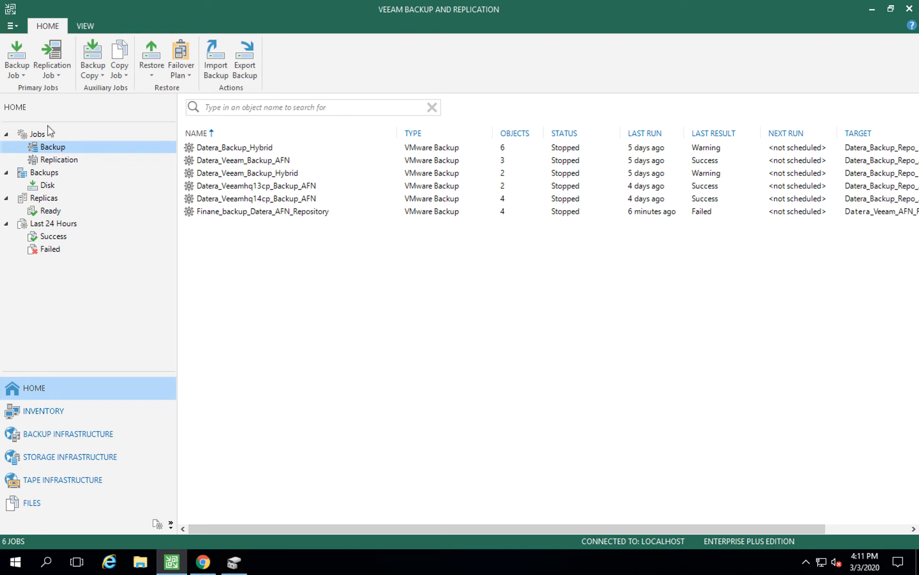
click(17, 72)
click(32, 90)
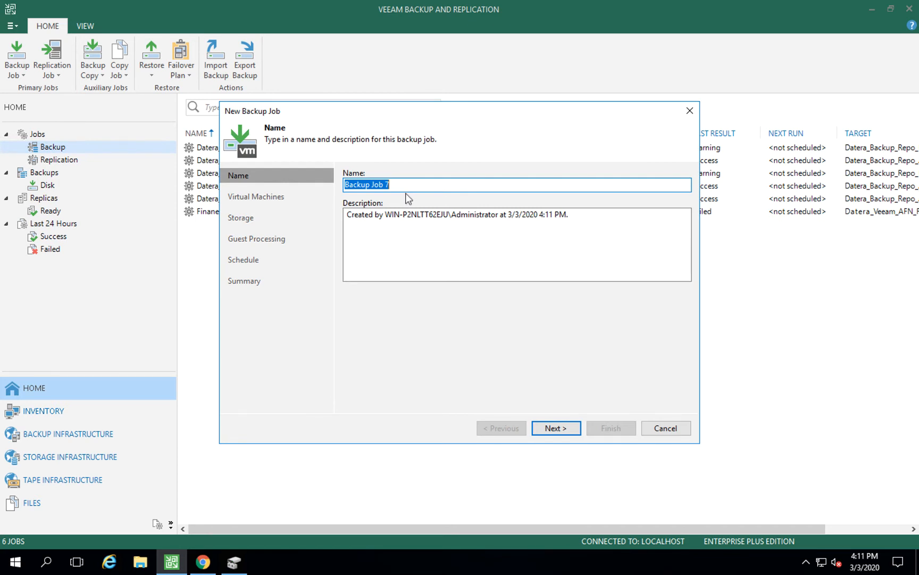
text(Finance)
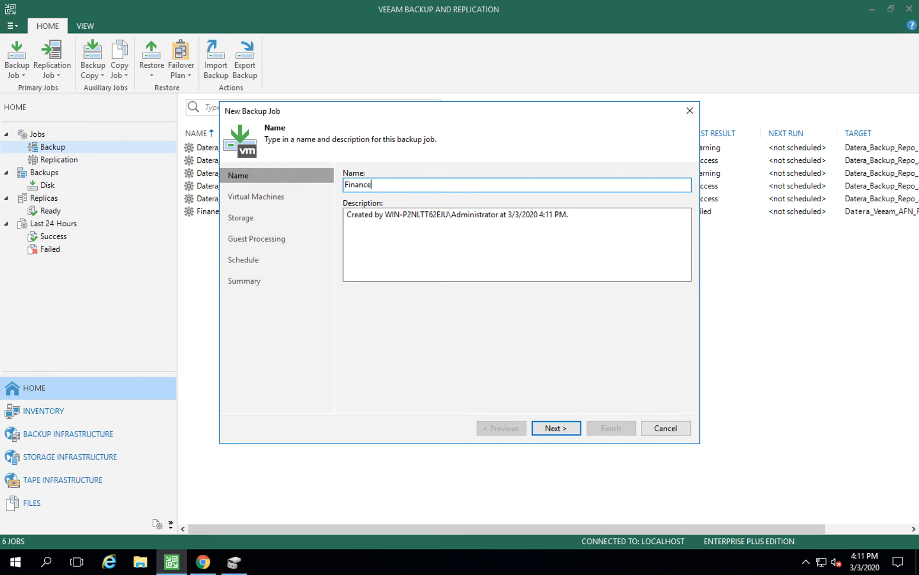
text(_clones_backup_Datera_AFN_R)
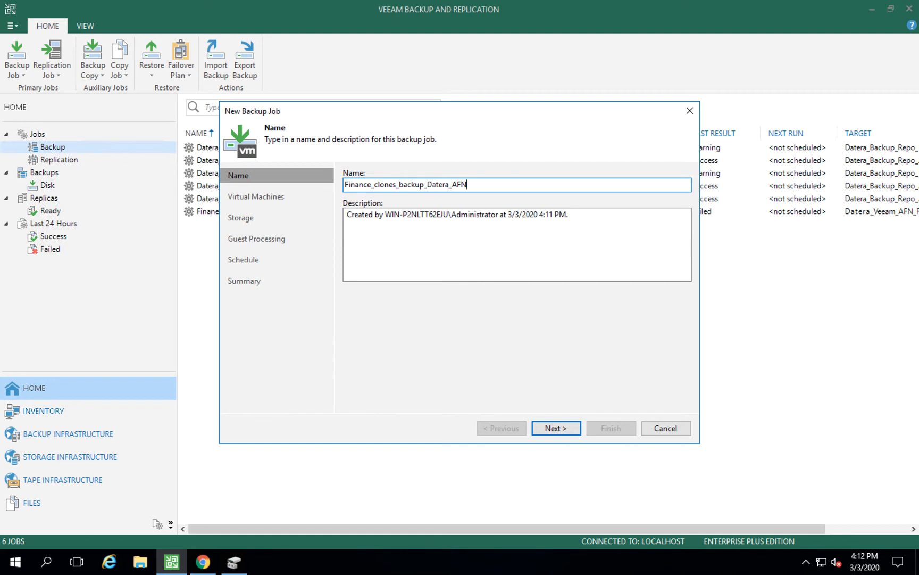
text(ository)
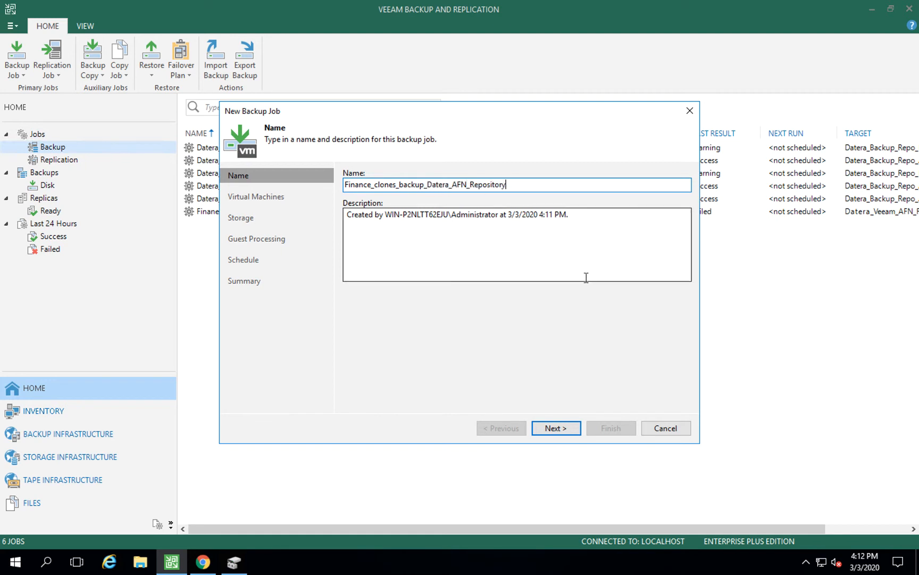
click(557, 428)
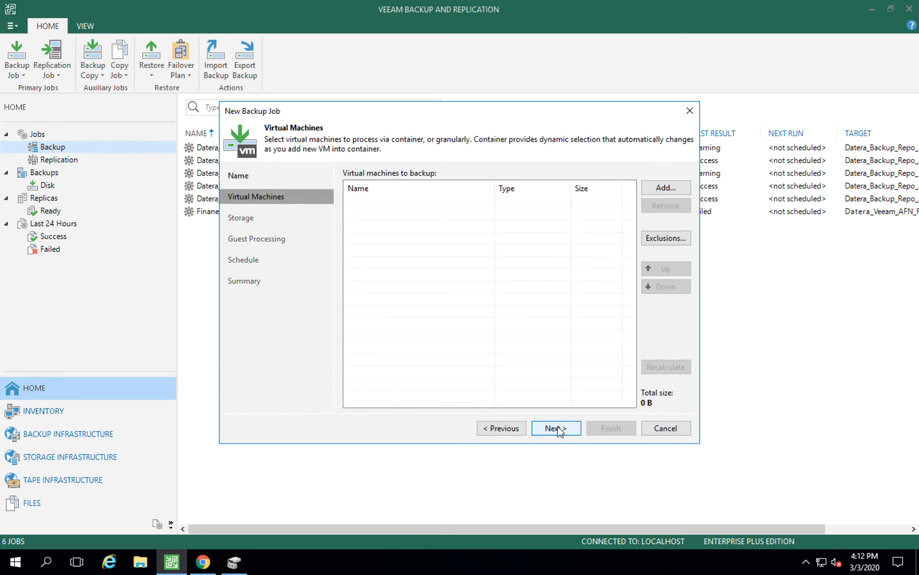
Step: Add Finance1_clone_on_hq14cp, finance2_clone_on_hq14cp, Finance3_clone_on_hq14cp and Finance11_ clone_on_hq14cp from host hq14cp.hq.daterainc.com to the job and continue to its storage settings
click(665, 188)
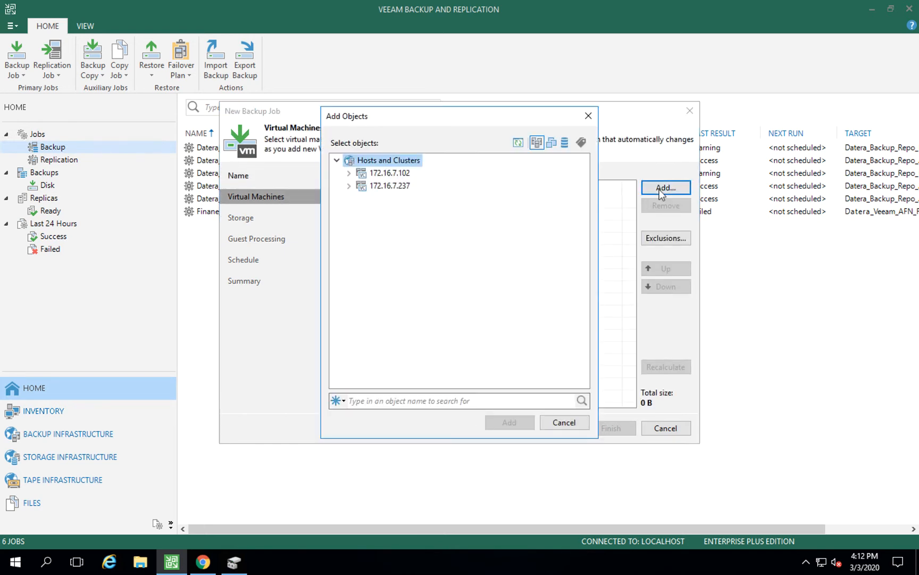
click(349, 174)
click(361, 186)
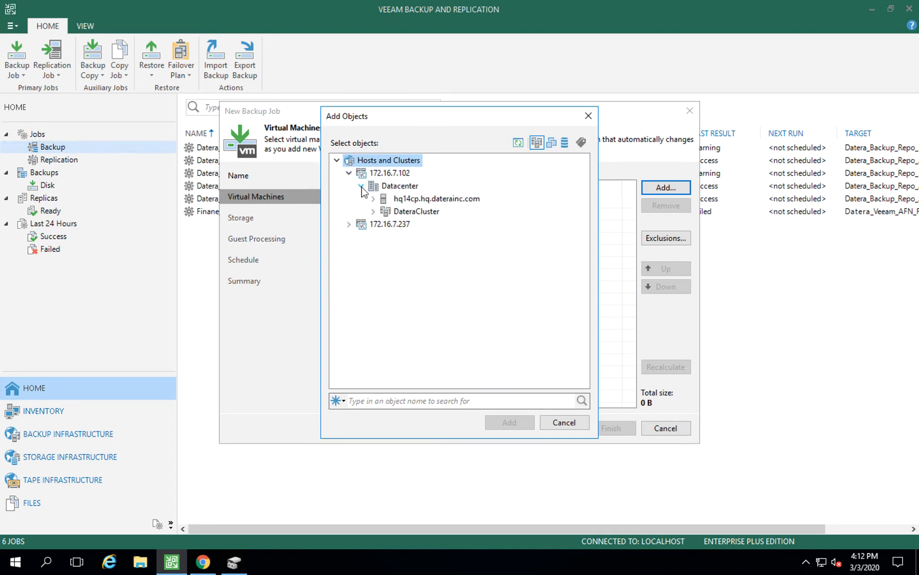
click(373, 198)
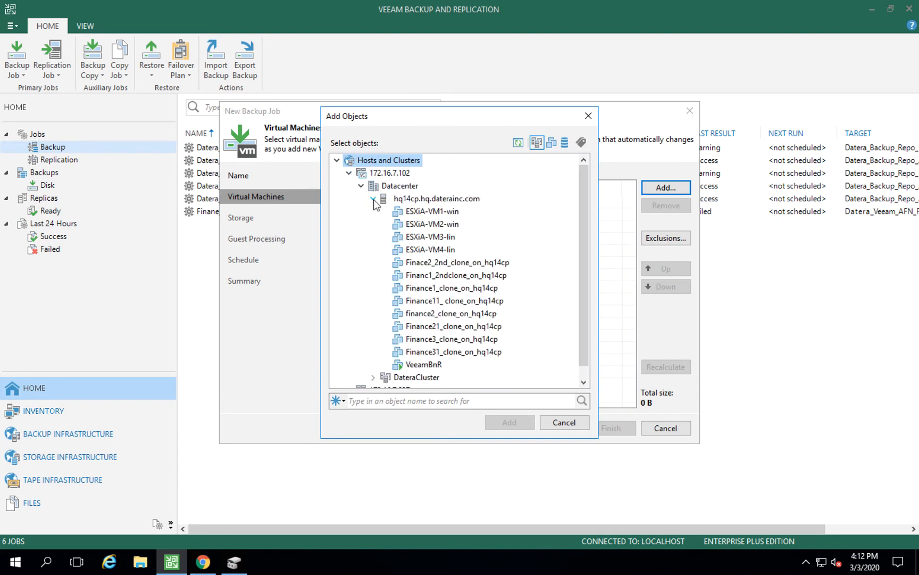
click(471, 290)
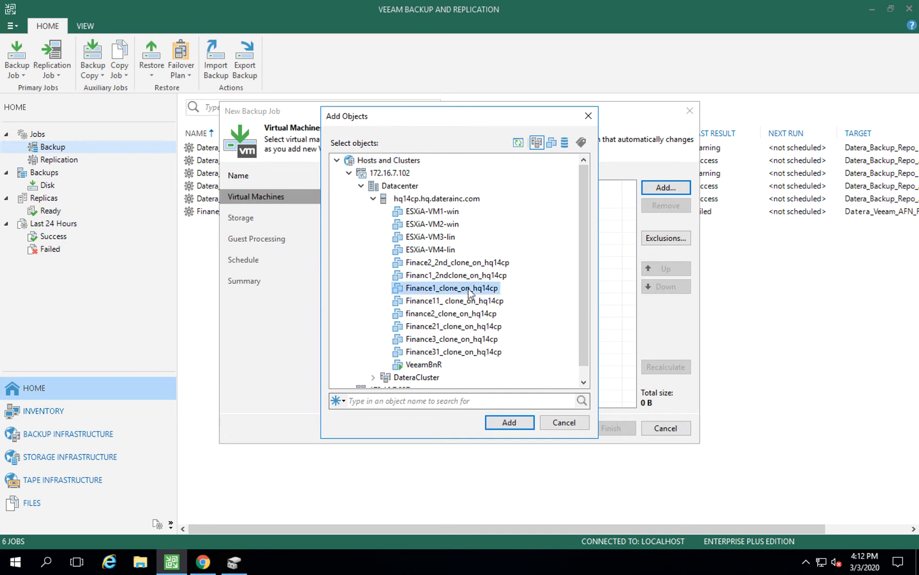
ctrl+click(457, 316)
ctrl+click(452, 339)
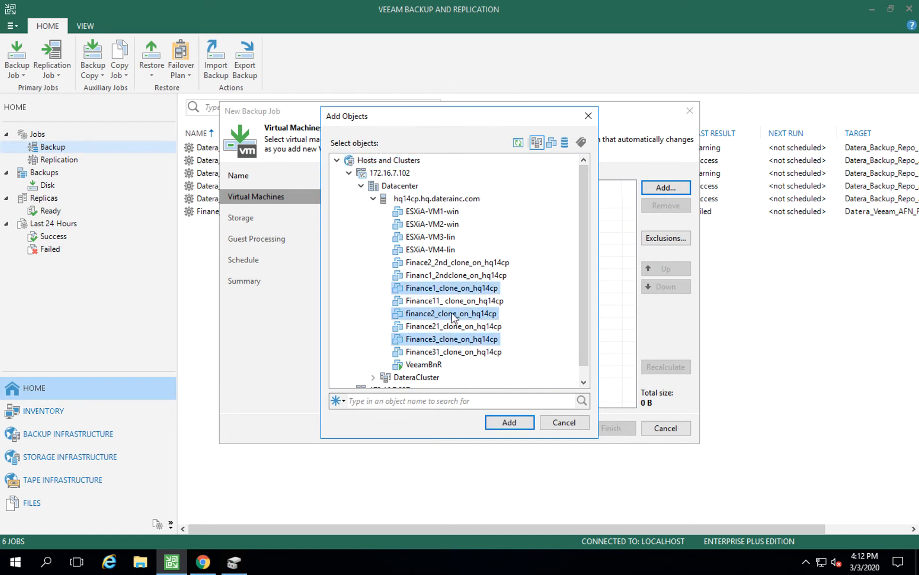
ctrl+click(452, 302)
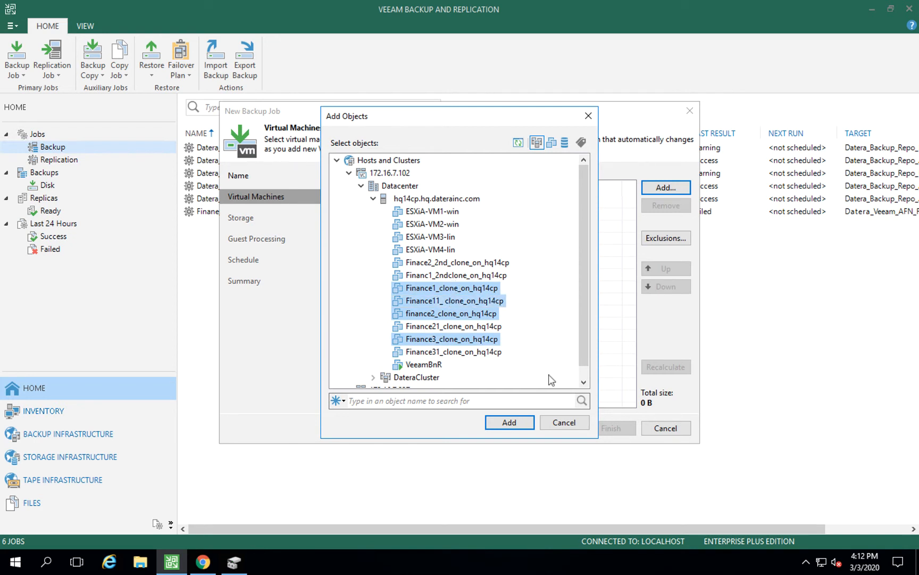
click(523, 425)
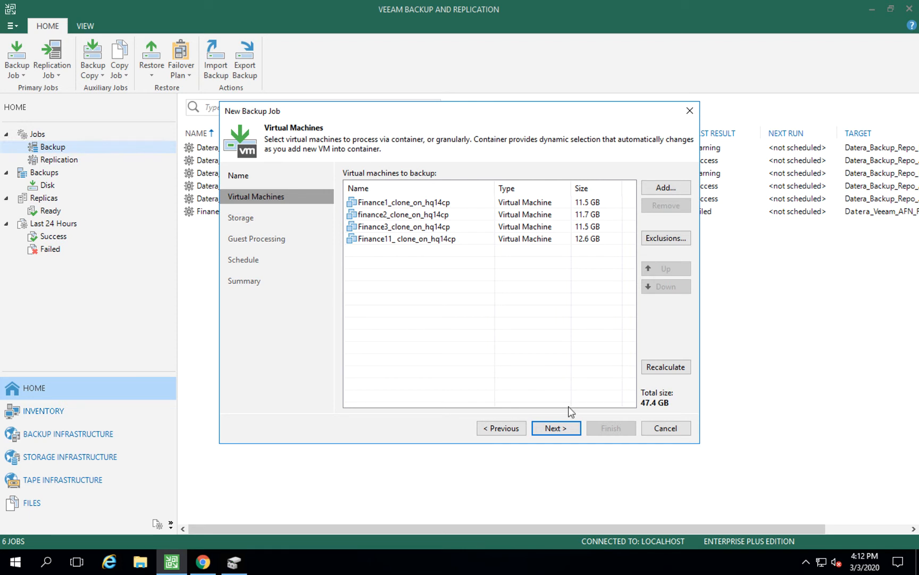
click(555, 428)
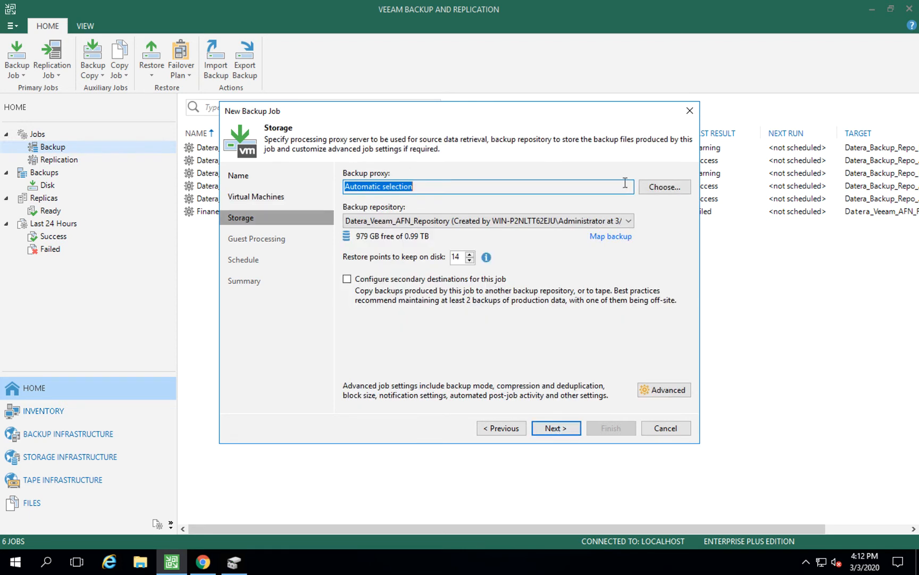
Step: Select Datera_Veeam_AFN_Repository as the job's backup repository and disable inline data deduplication in its advanced storage settings
click(629, 221)
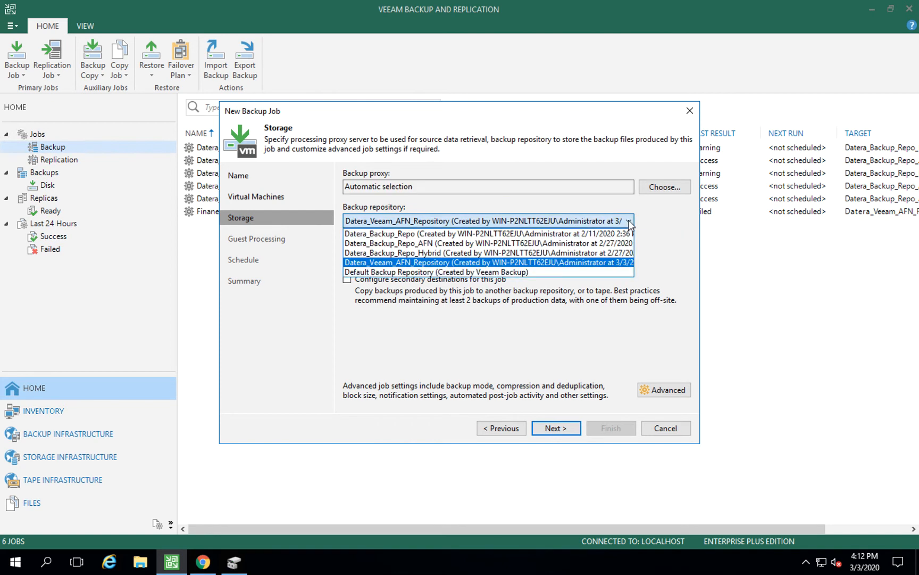
click(565, 262)
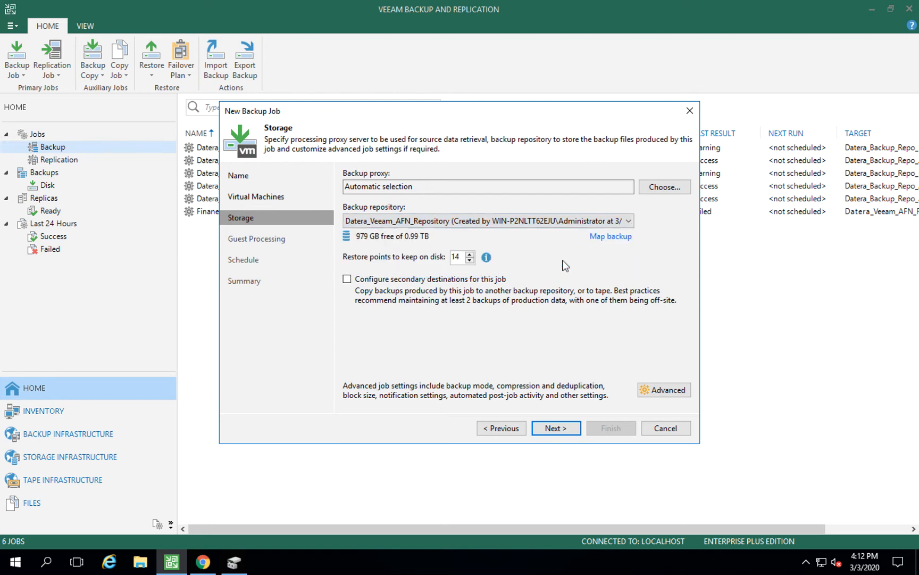
click(679, 391)
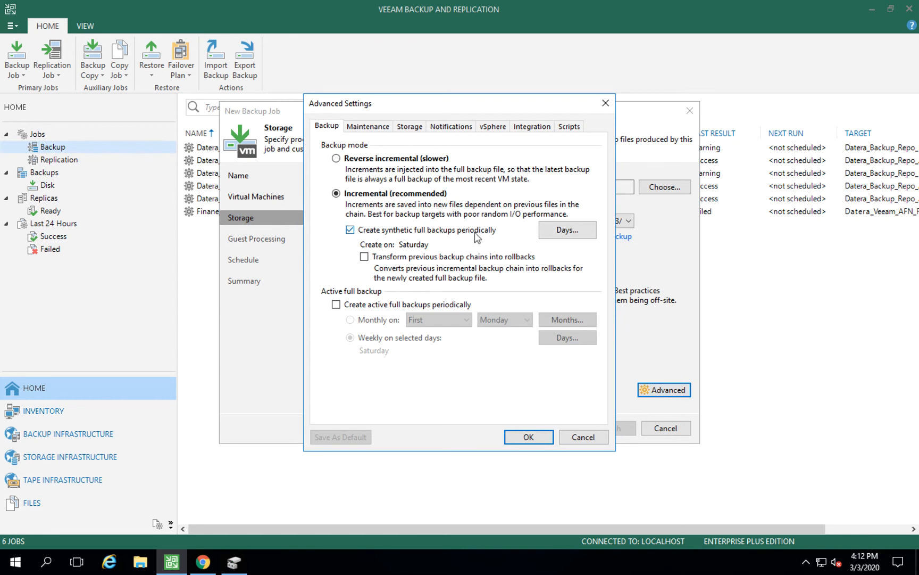
click(379, 128)
click(410, 126)
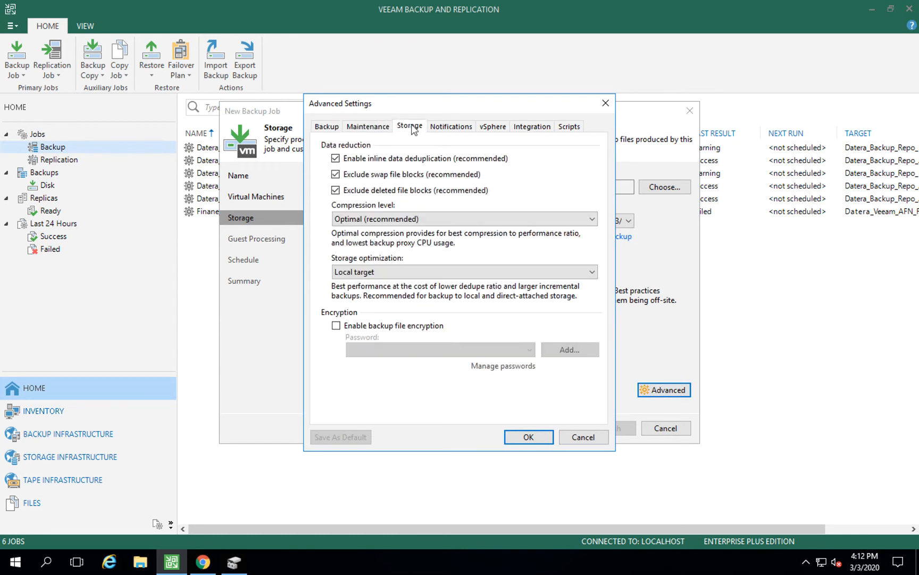
click(393, 158)
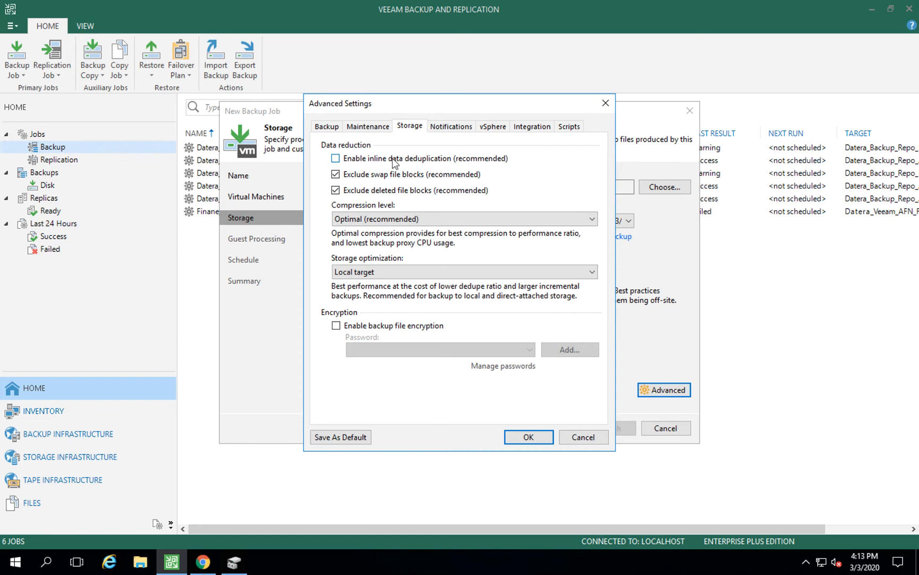
click(529, 437)
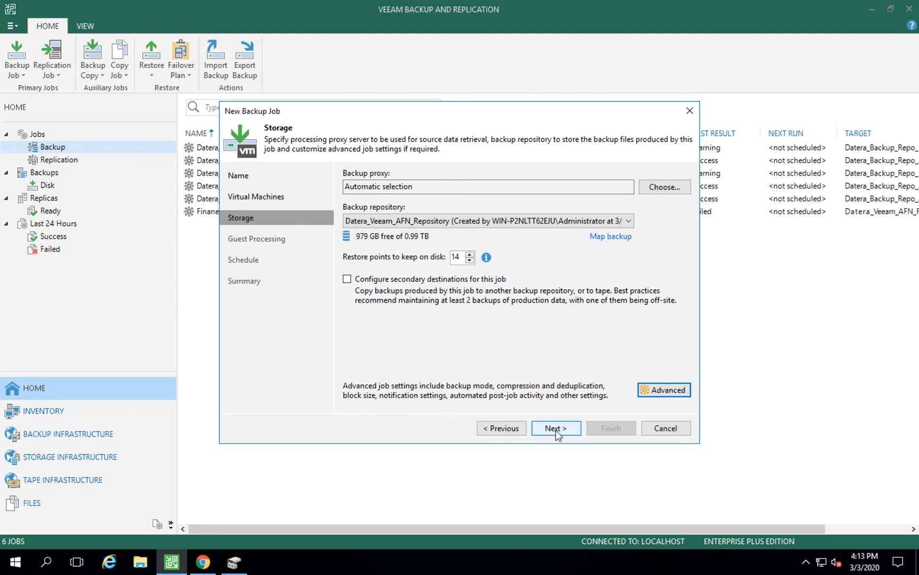
Step: Leave guest processing and automatic scheduling disabled and apply the backup job settings
click(556, 429)
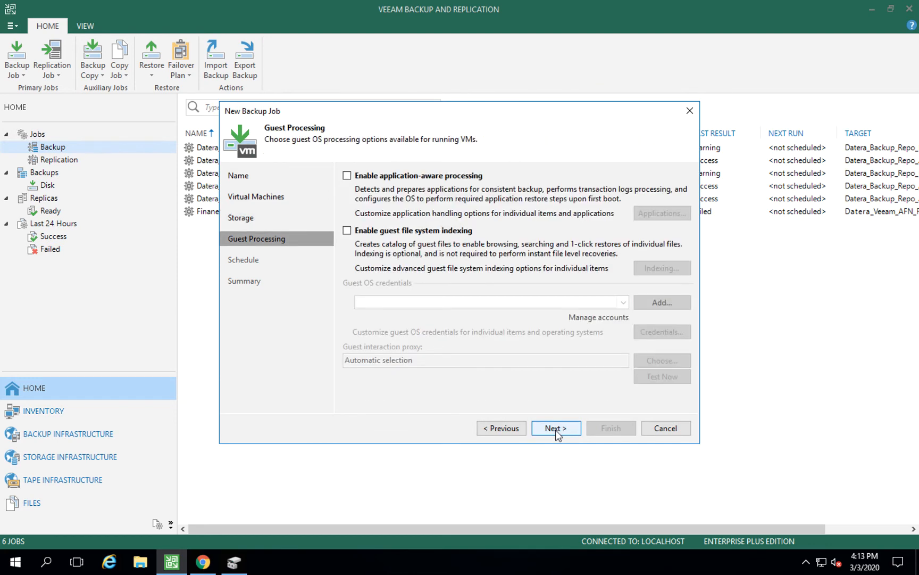
click(556, 428)
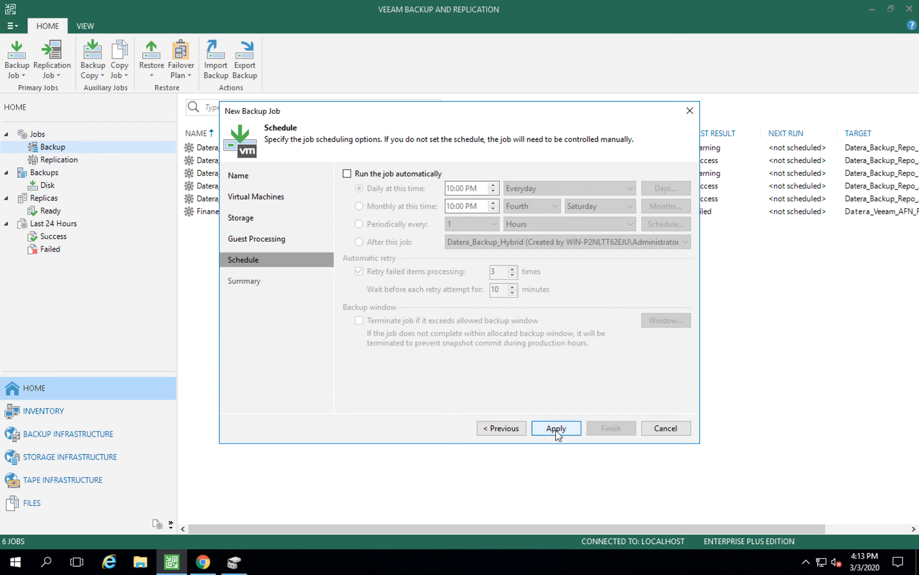
click(556, 429)
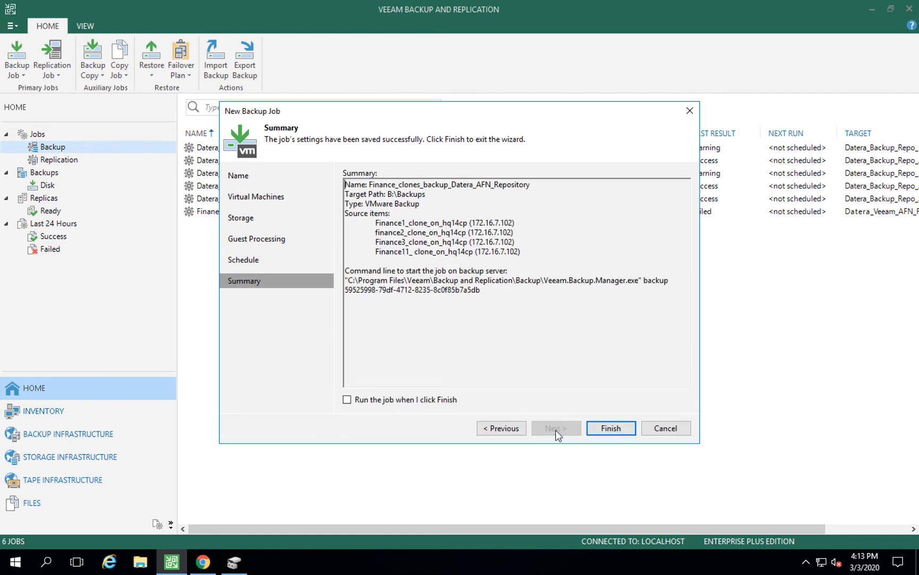
Step: Finish the wizard with the job set to run immediately, and open the progress details of Finance_clones_backup_Datera_AFN_Repository
click(406, 402)
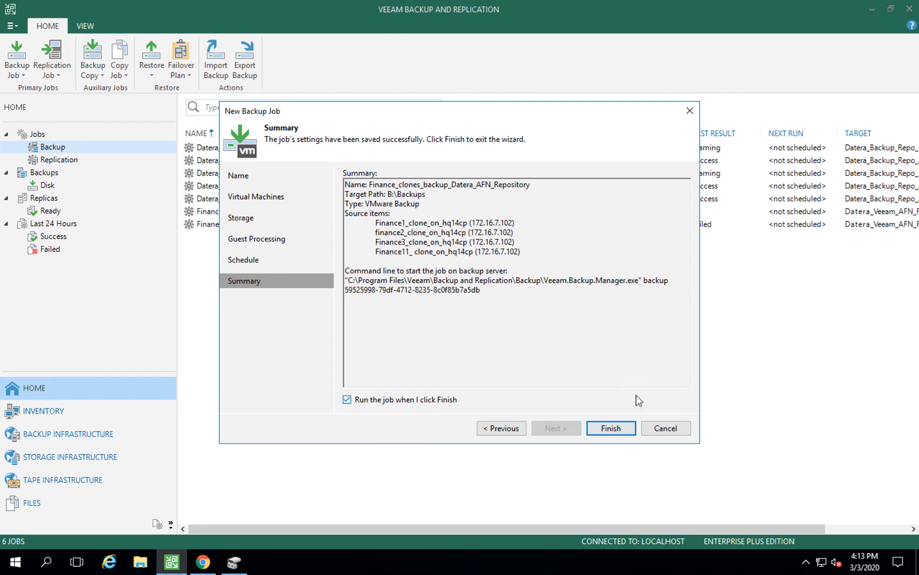
click(616, 427)
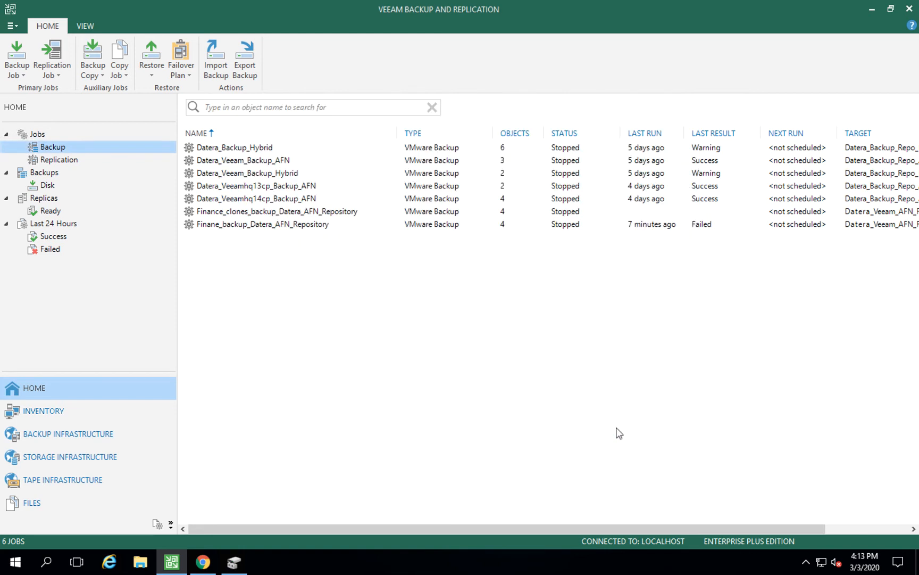
double_click(284, 213)
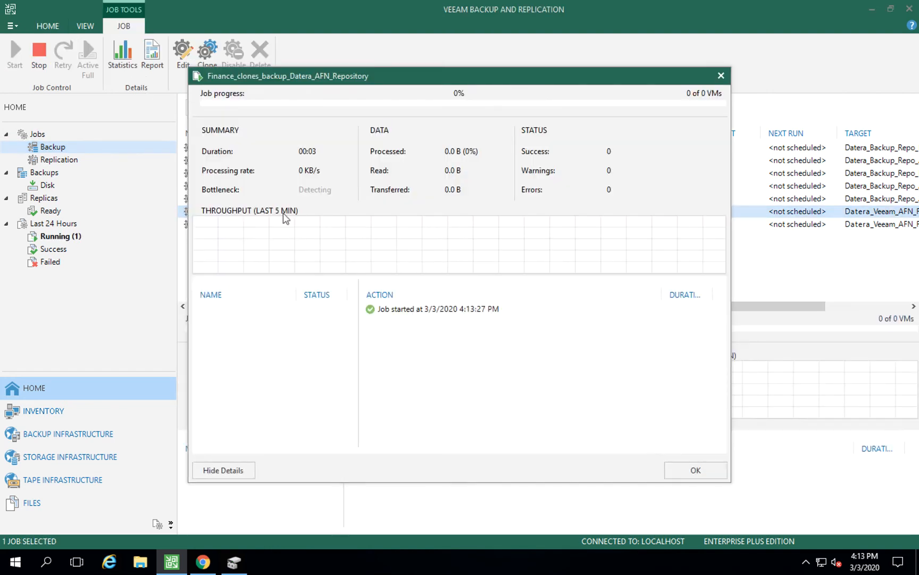